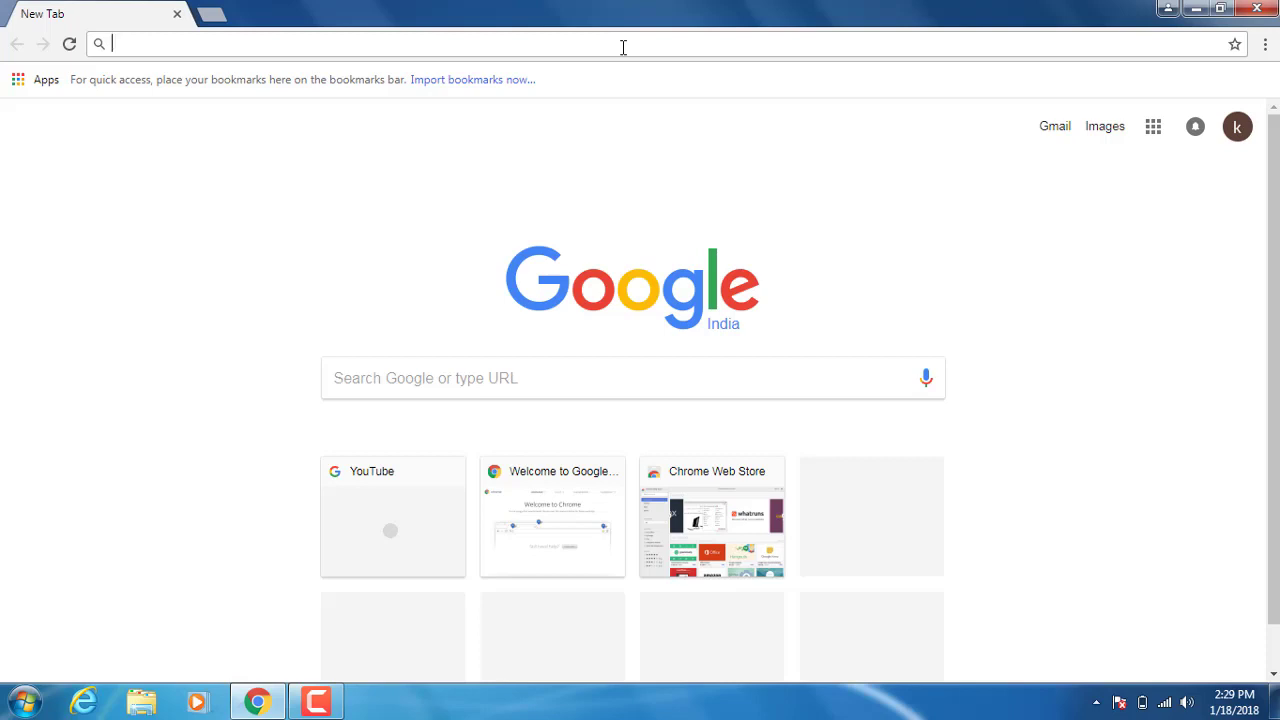
# - Search Google for 'driverpack solution' and open the official drp.su site
pyautogui.write('driver')
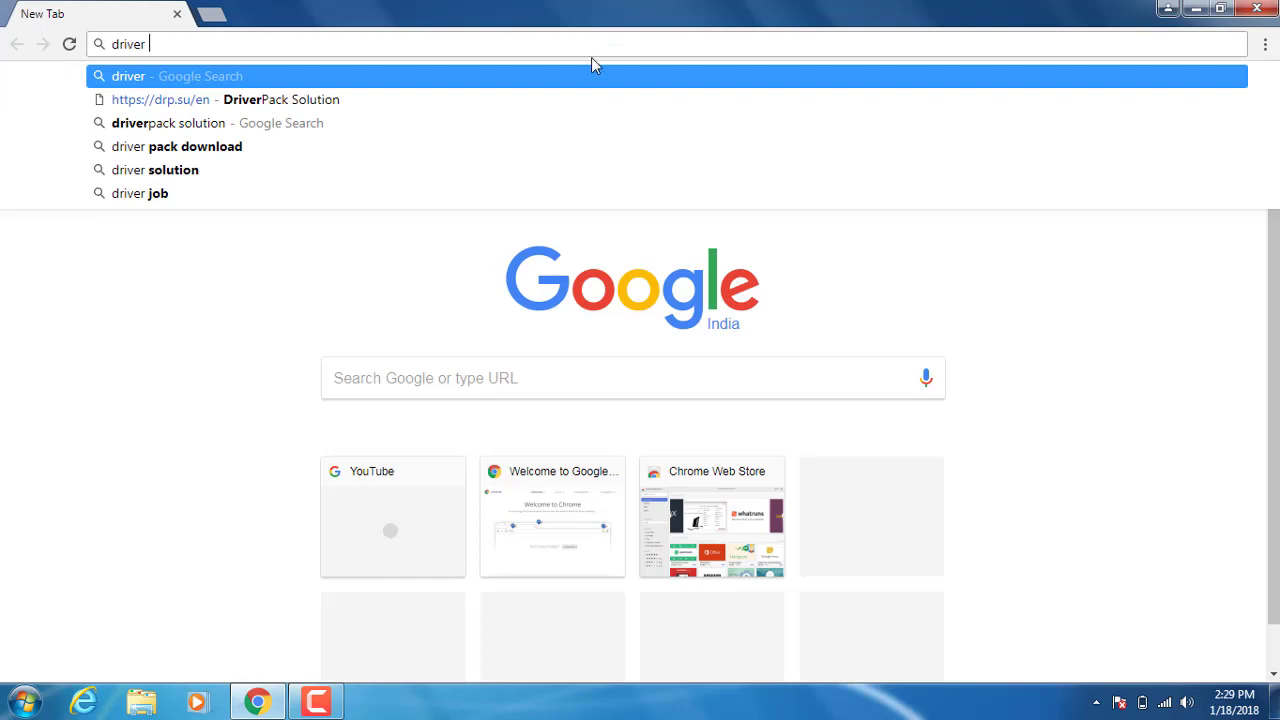
pyautogui.press('Down')
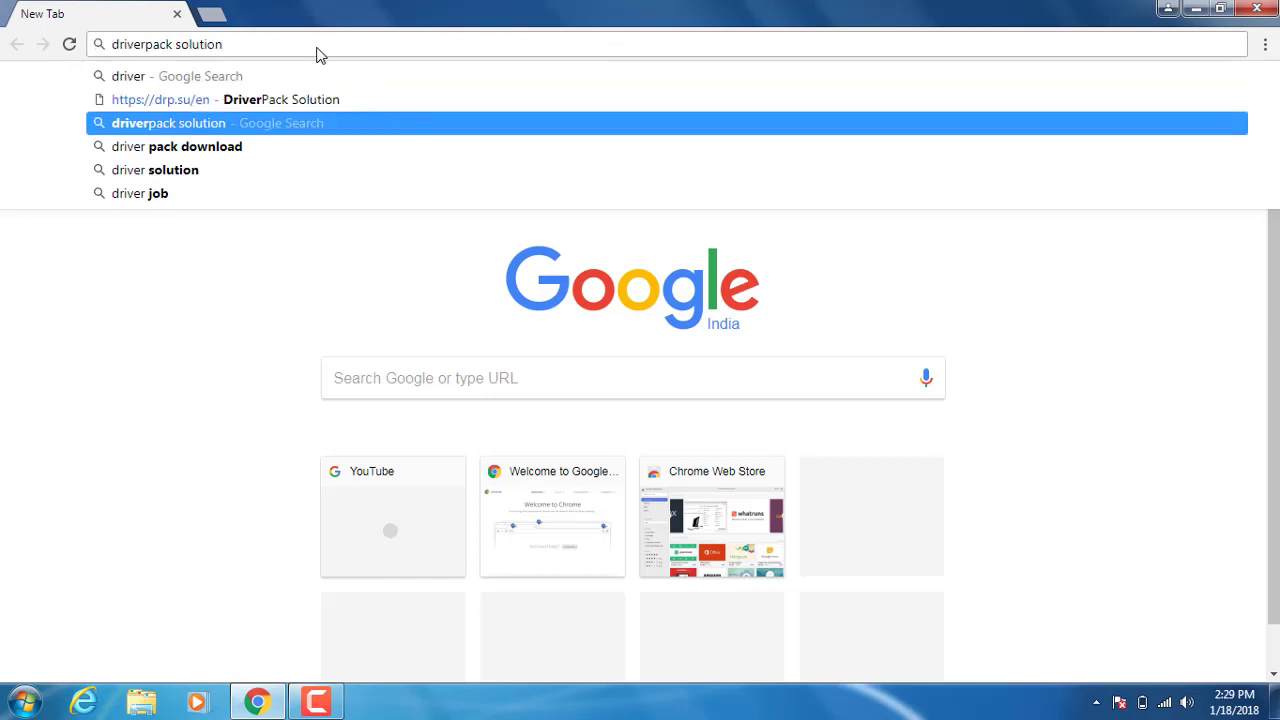
pyautogui.press('Return')
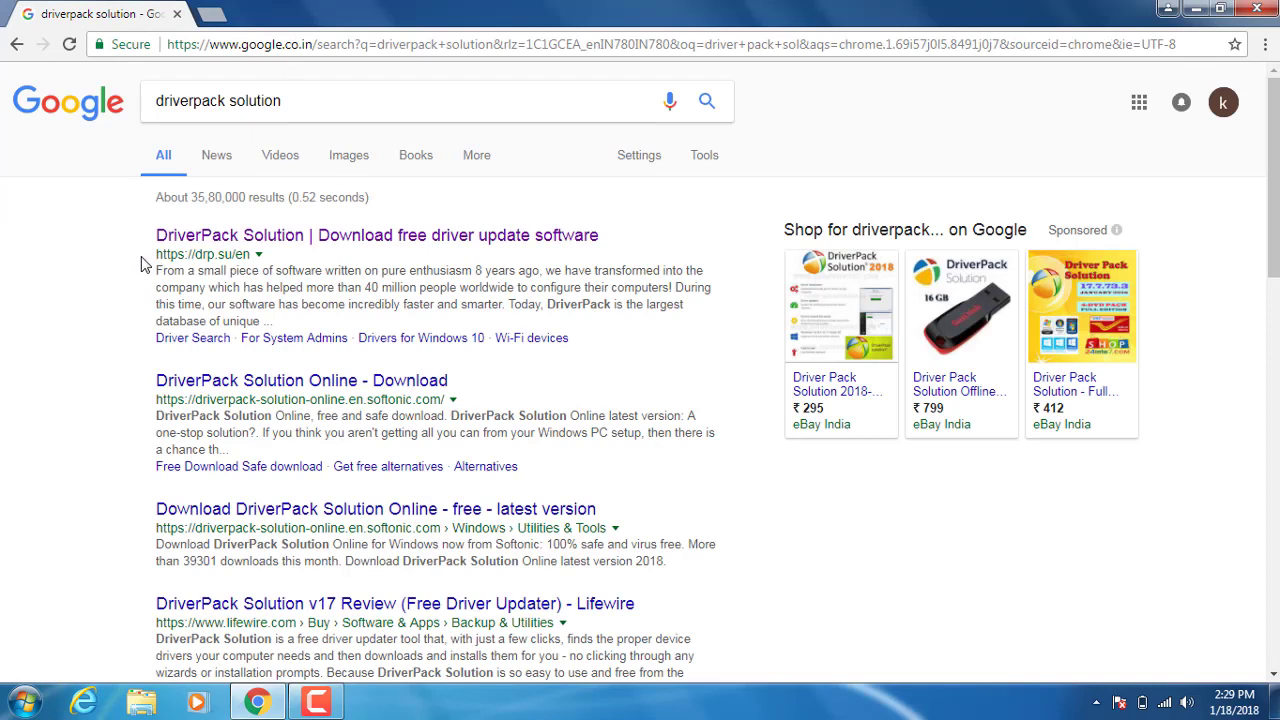
pyautogui.moveTo(153, 256); pyautogui.dragTo(255, 265)
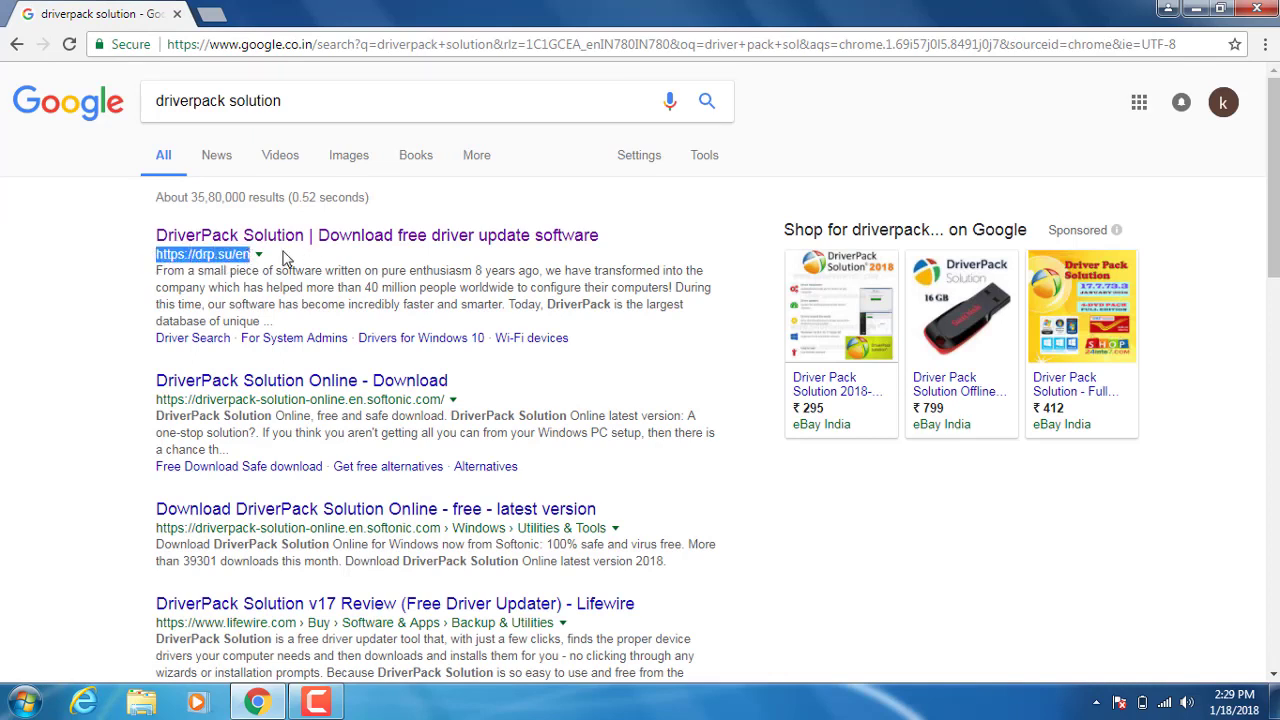
pyautogui.click(370, 238)
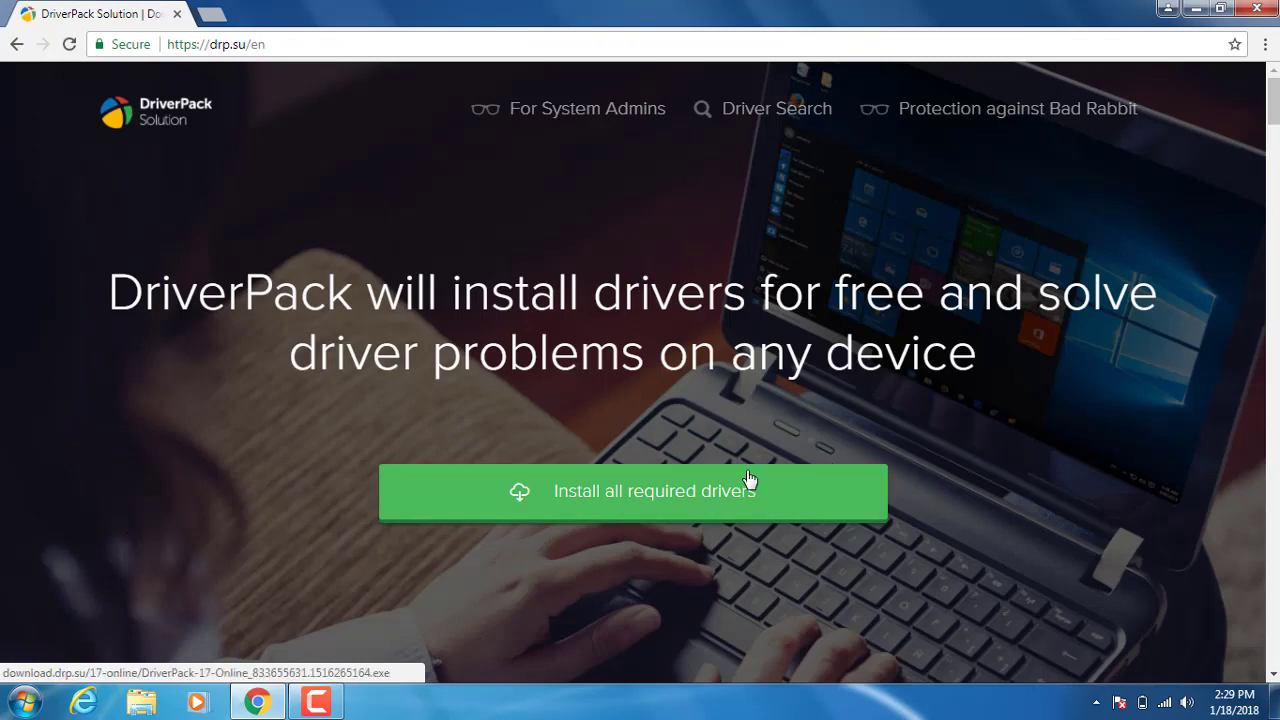
# - Download the DriverPack-17-Online installer and open it from Chrome's download item
pyautogui.click(617, 488)
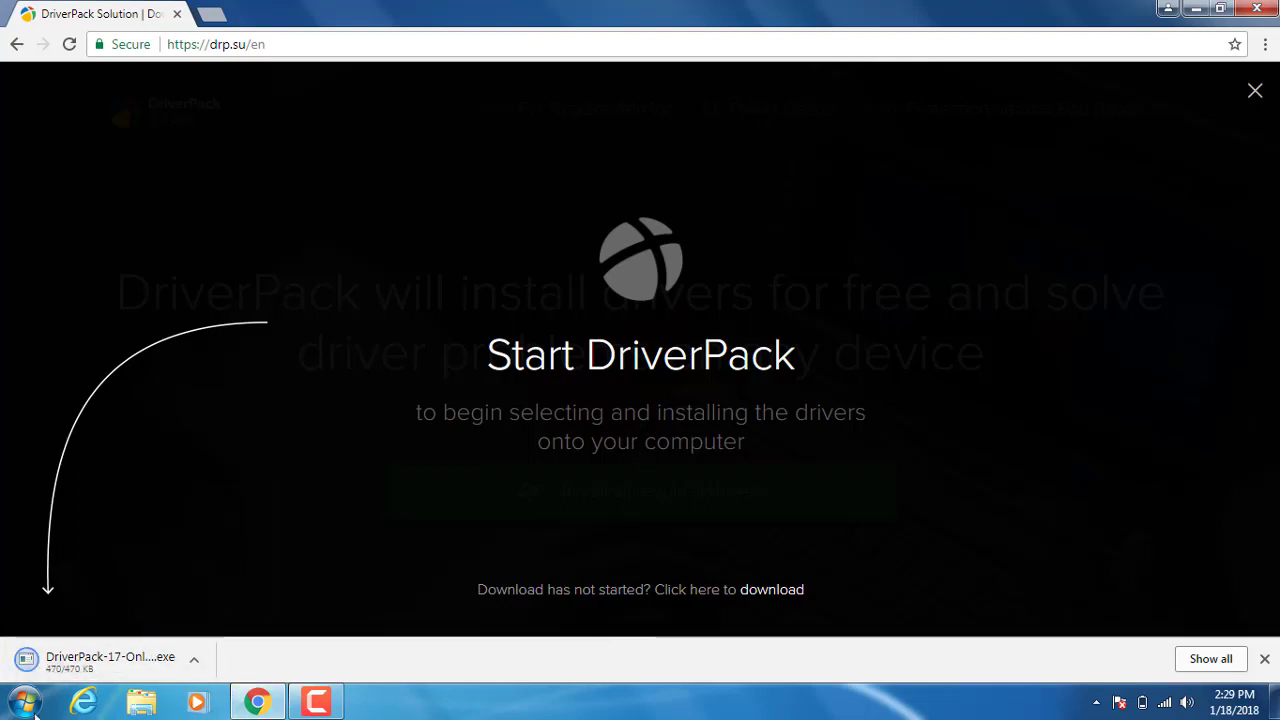
pyautogui.click(195, 665)
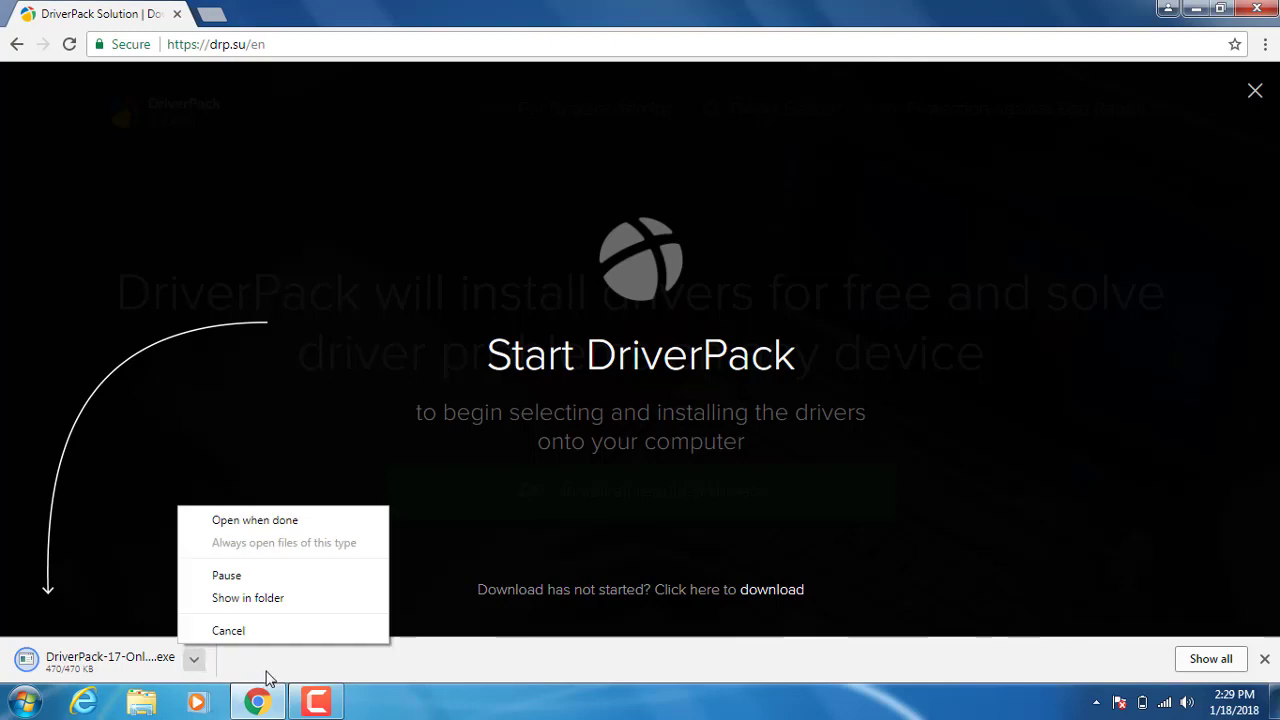
pyautogui.click(196, 662)
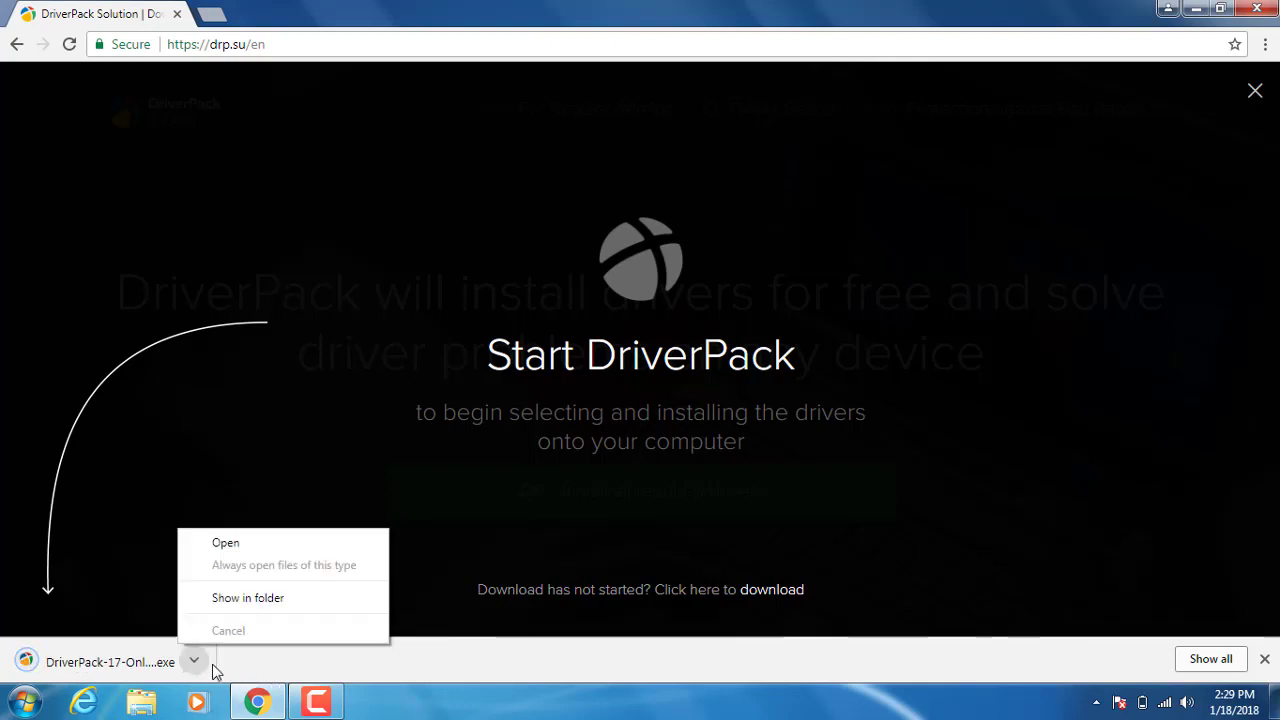
pyautogui.click(283, 548)
# - Allow the installer to run, then switch the loaded DriverPack to Expert Mode
pyautogui.click(693, 365)
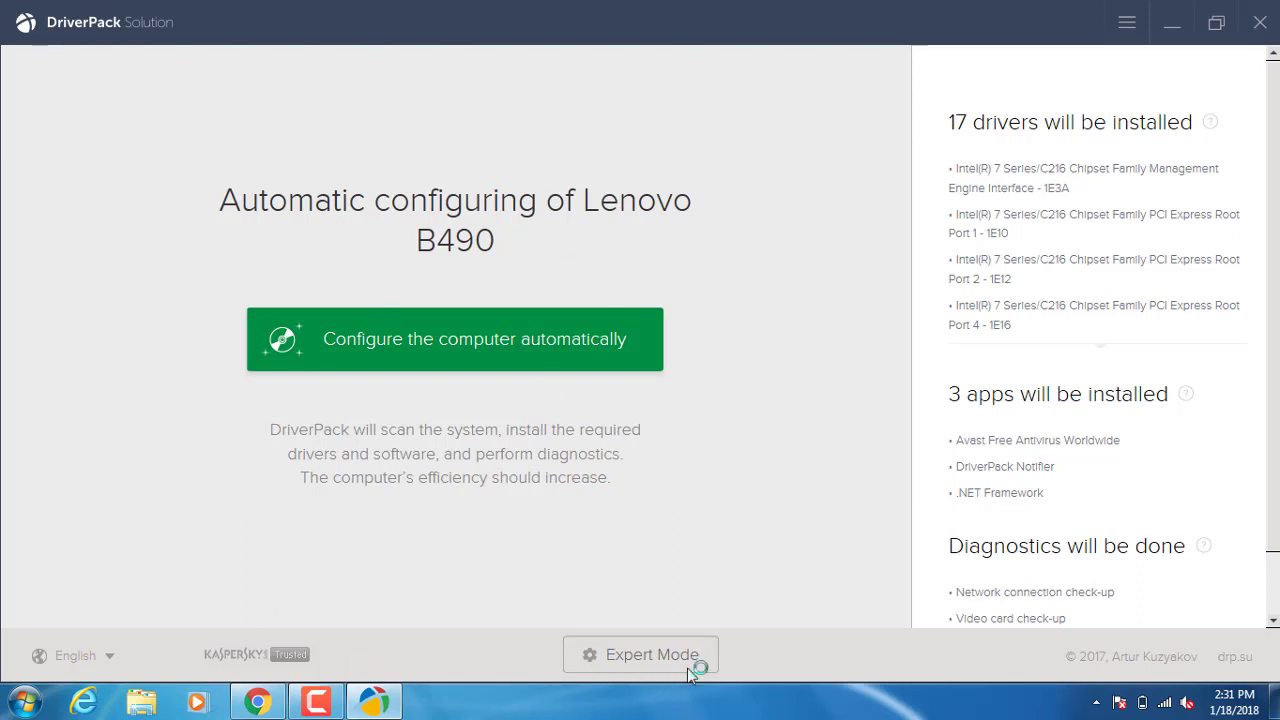
pyautogui.click(628, 664)
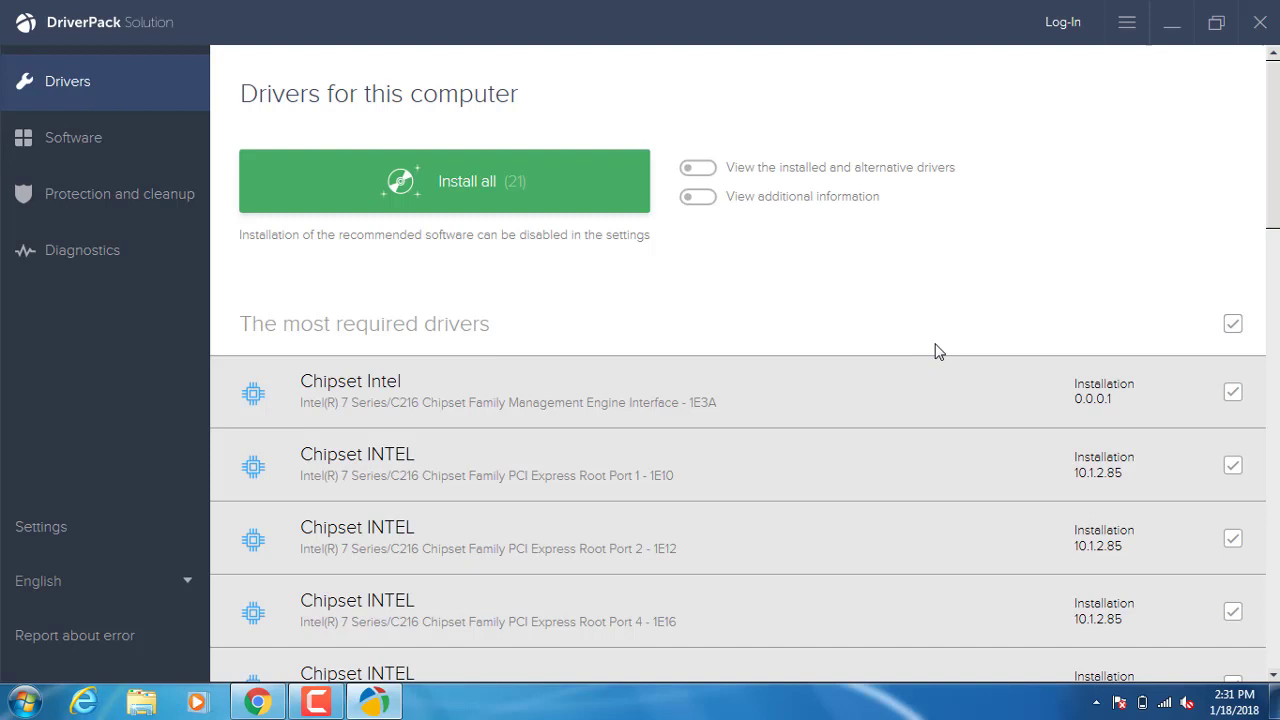
# - Untick all drivers, then untick Avast Free Antivirus and DriverPack Notifier under Software
pyautogui.click(1233, 327)
pyautogui.click(66, 145)
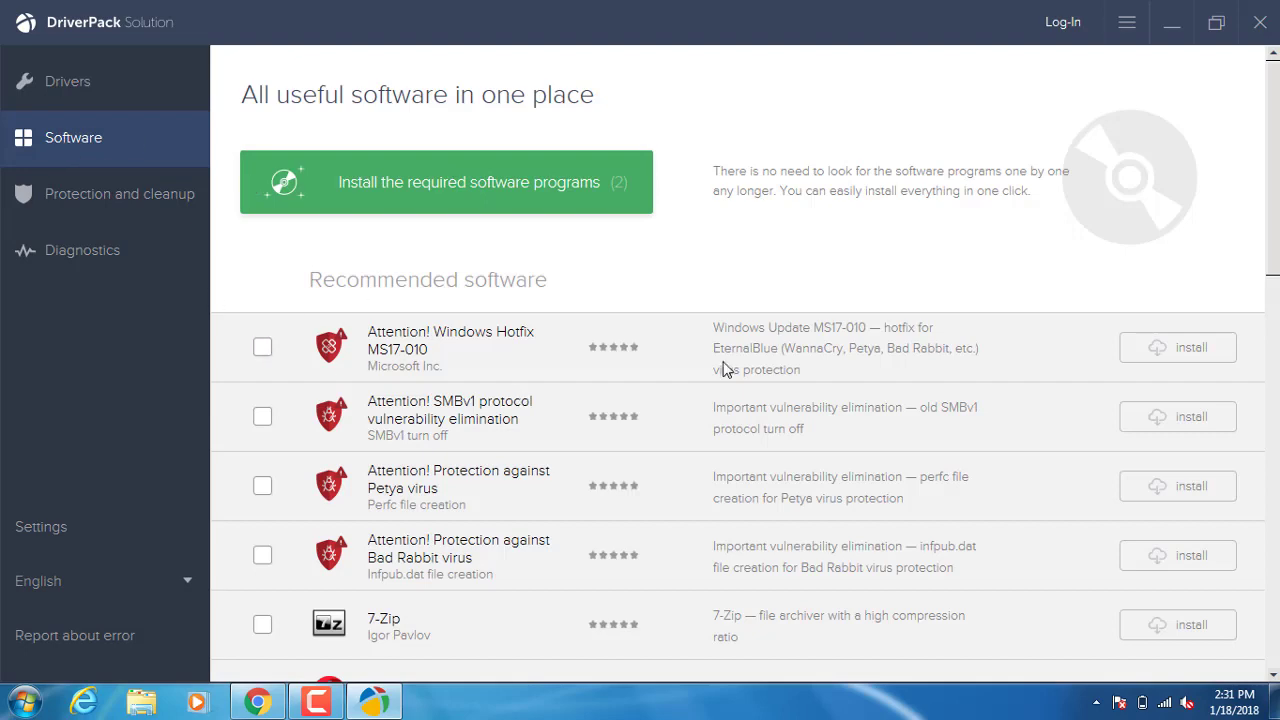
pyautogui.scroll(-10, 563, 525)
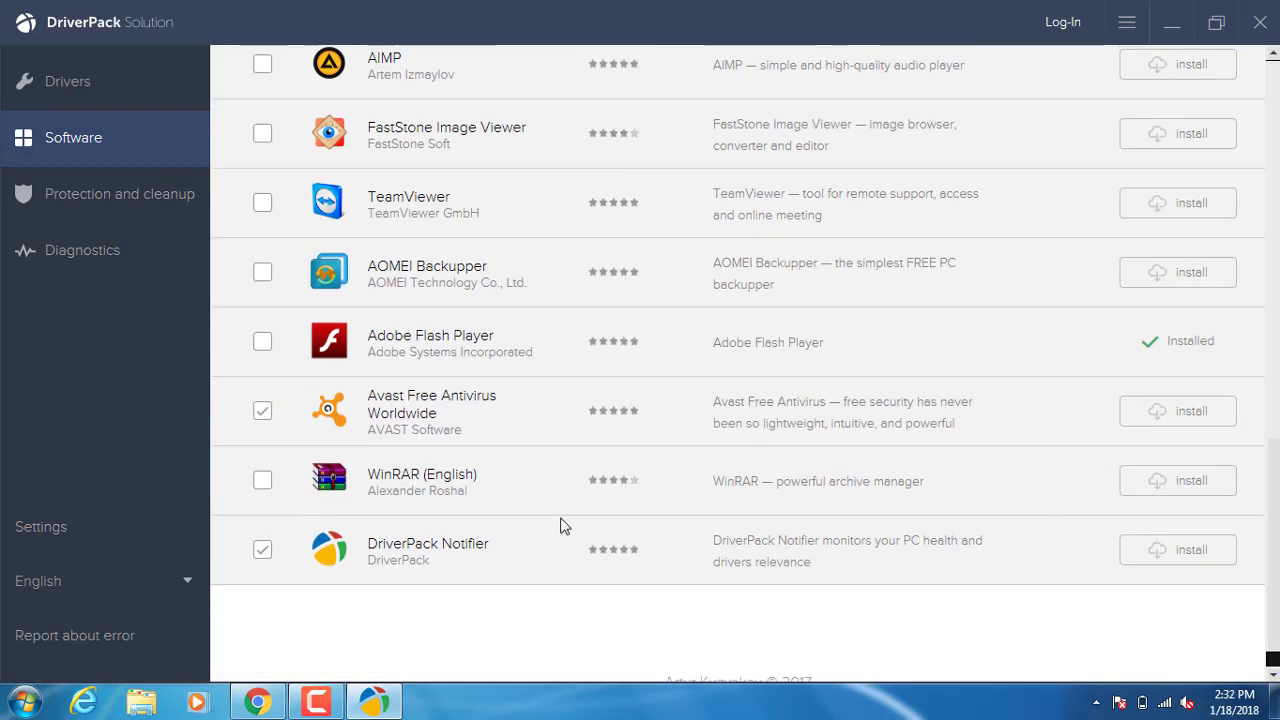
pyautogui.click(265, 552)
pyautogui.click(264, 412)
pyautogui.scroll(5, 1276, 427)
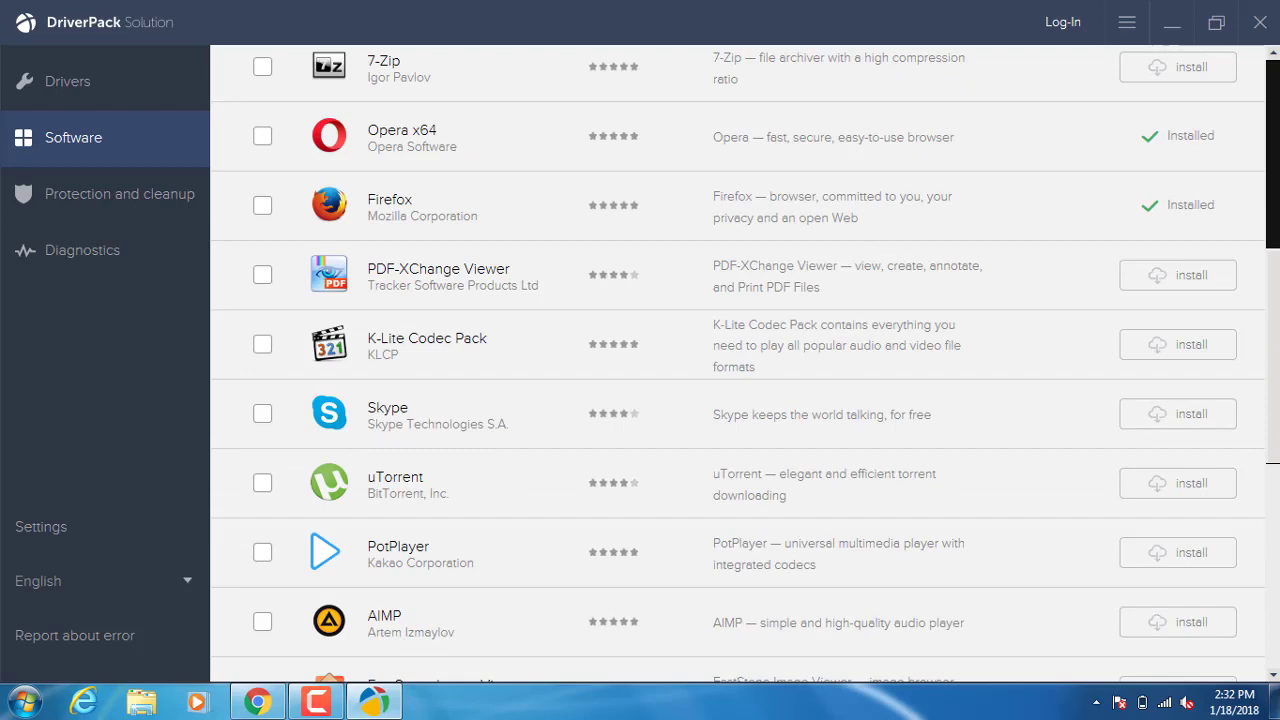
pyautogui.scroll(5, 737, 362)
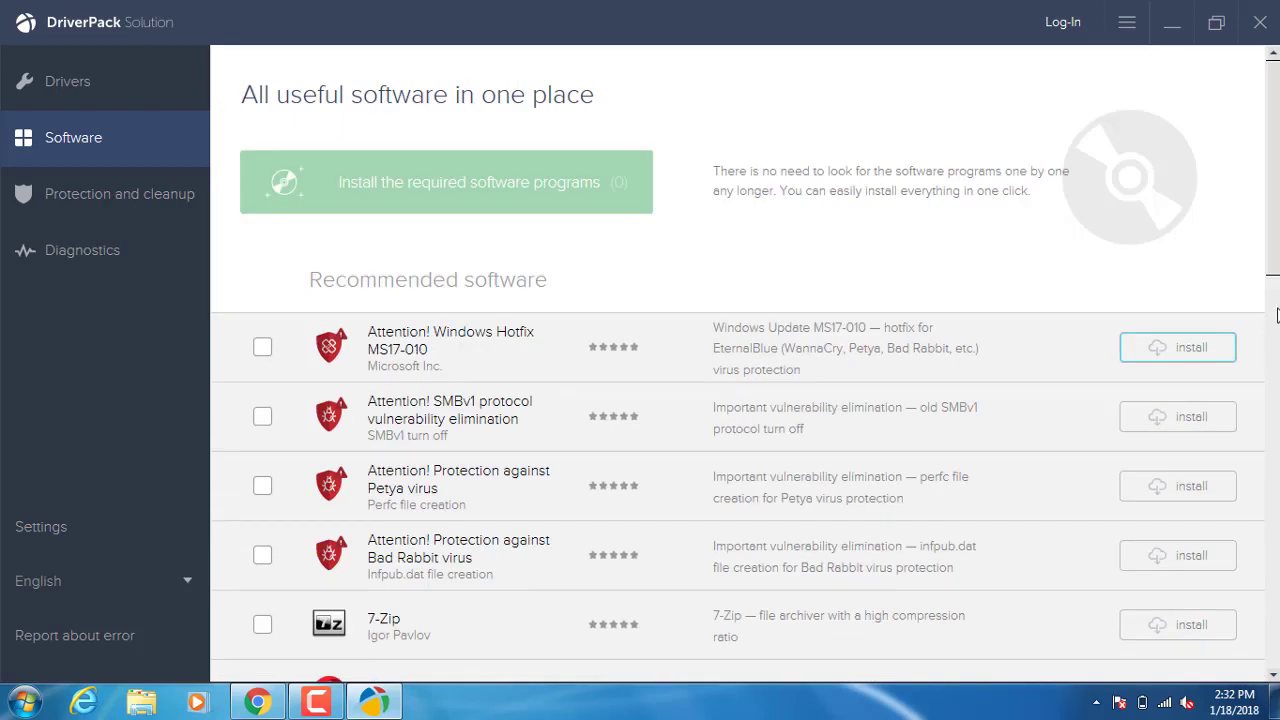
pyautogui.scroll(-5, 1276, 497)
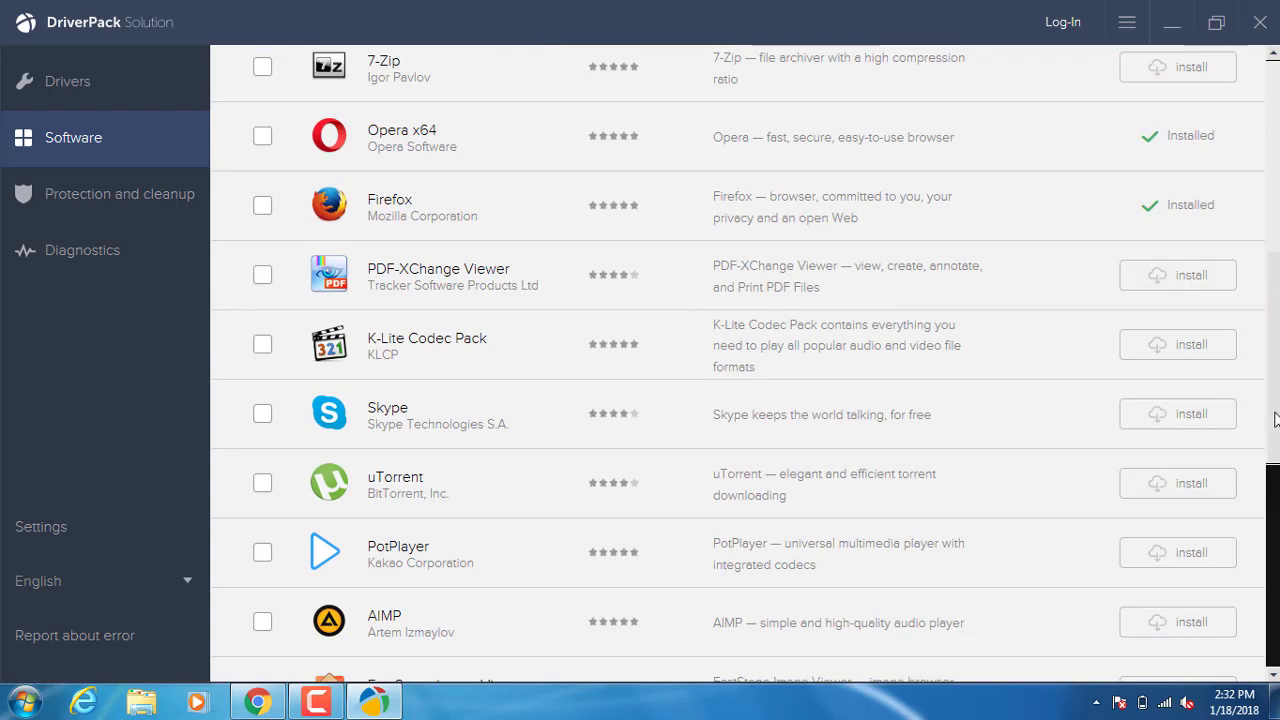
pyautogui.click(74, 84)
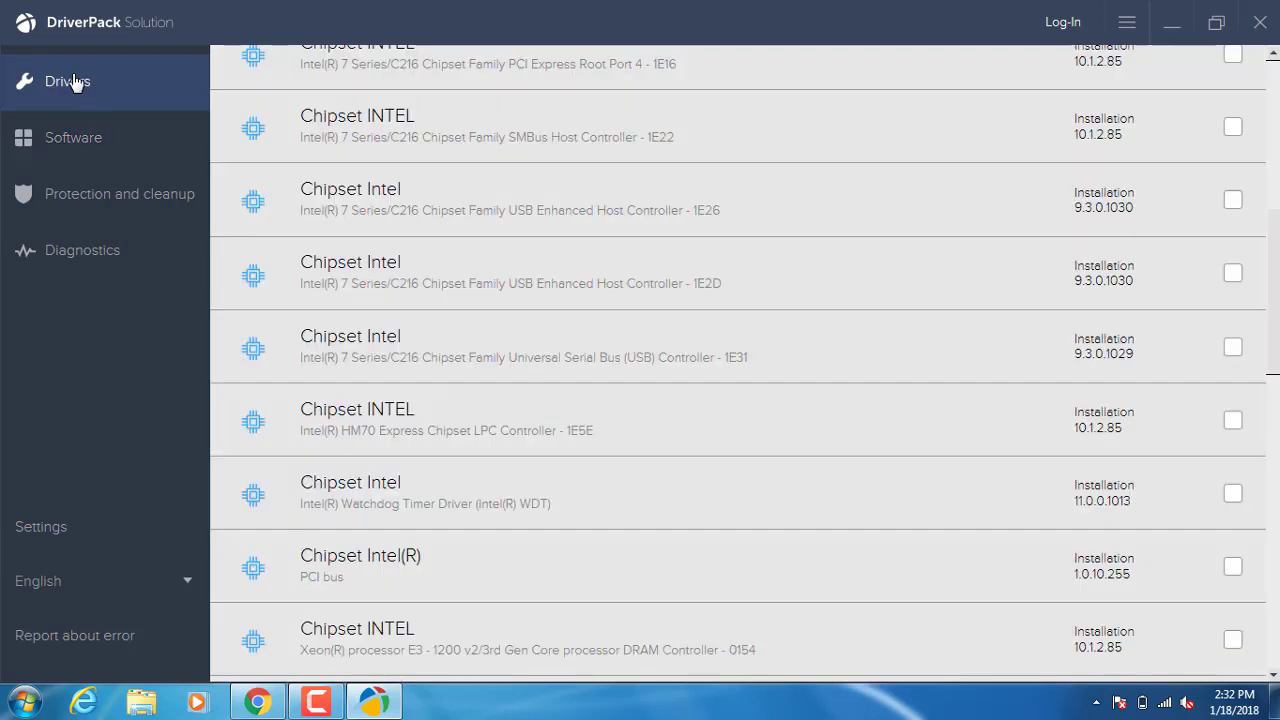
pyautogui.click(100, 155)
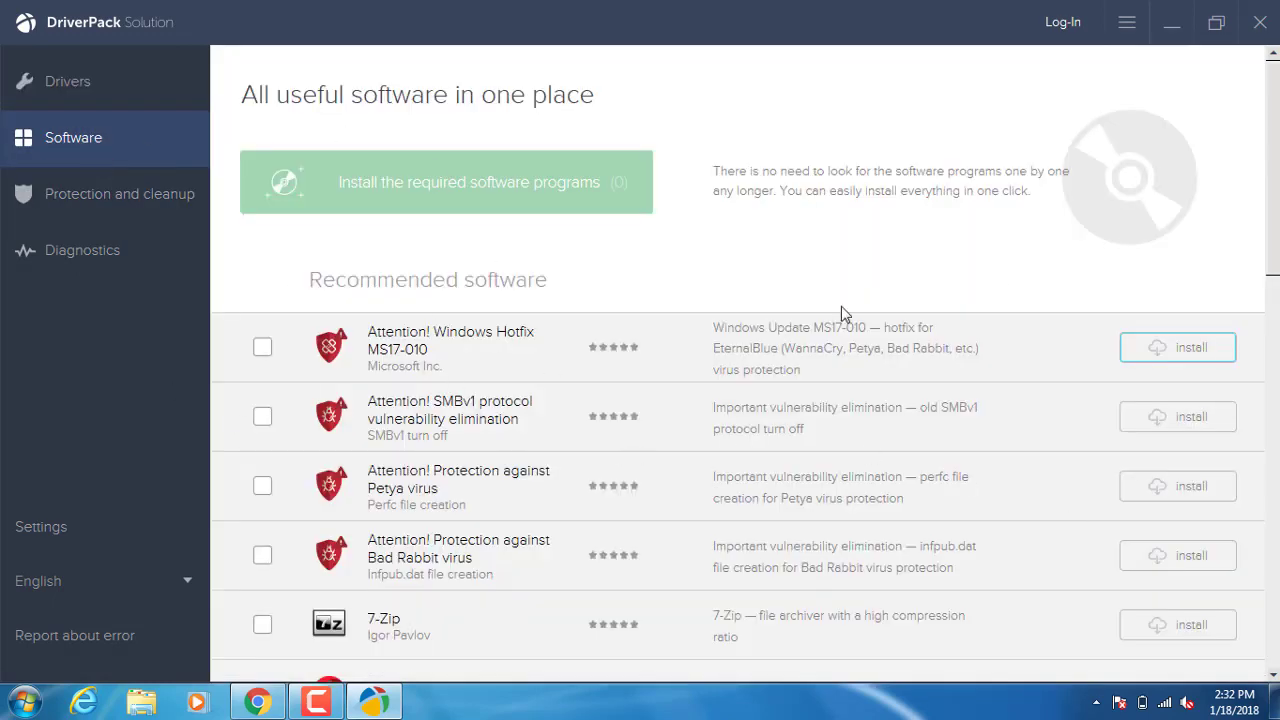
pyautogui.click(57, 84)
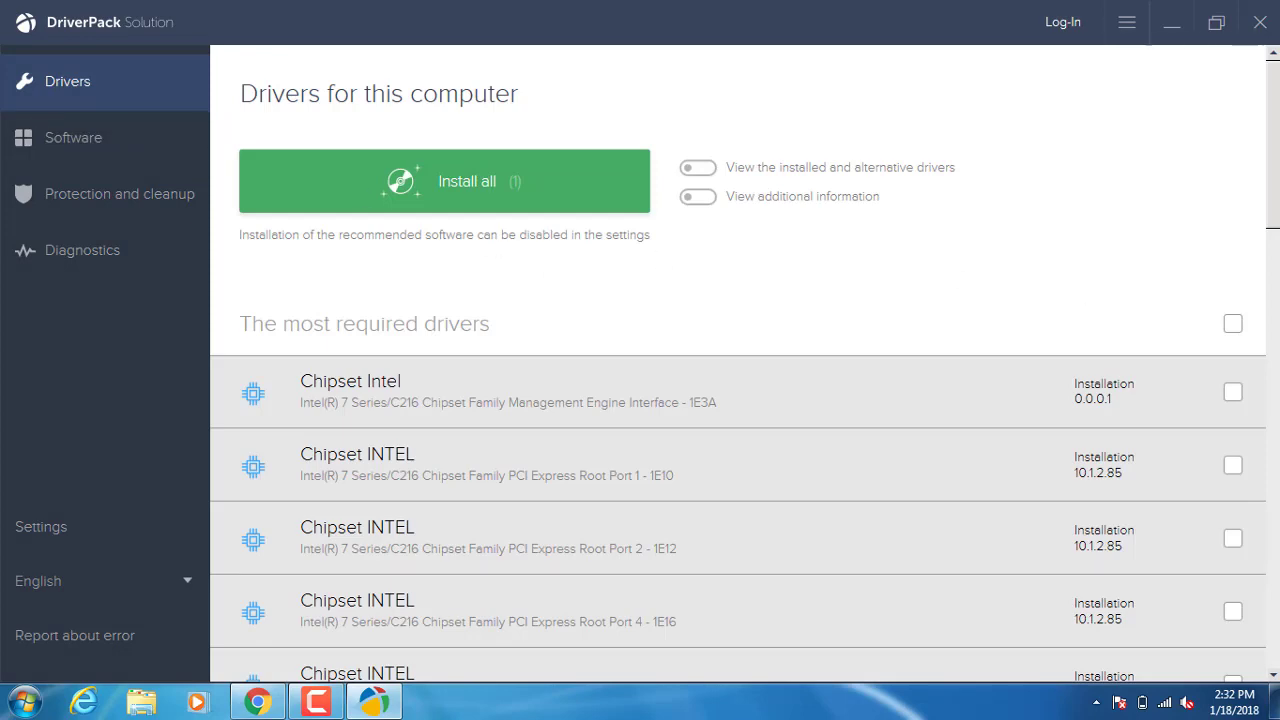
# - Untick the DriverPack Notifier and .NET Framework toolkits so Install all shows (0)
pyautogui.scroll(-15, 738, 400)
pyautogui.scroll(-6, 738, 400)
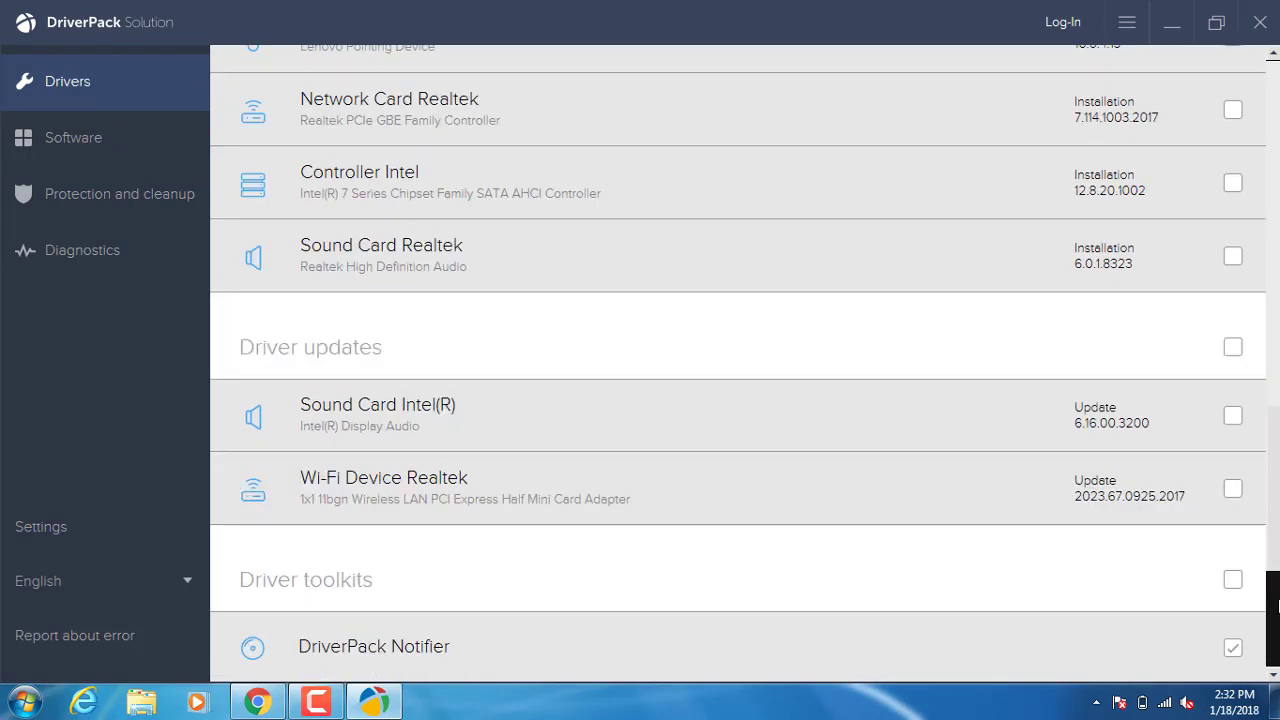
pyautogui.click(1234, 290)
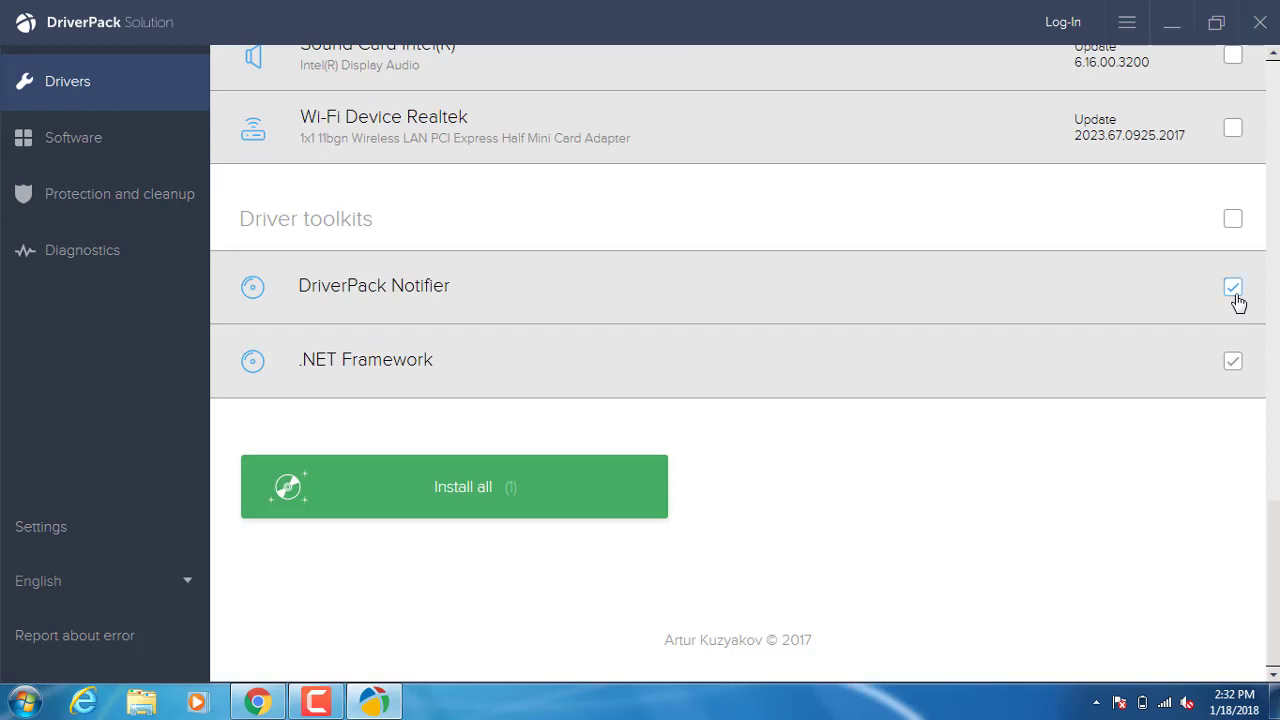
pyautogui.click(1234, 362)
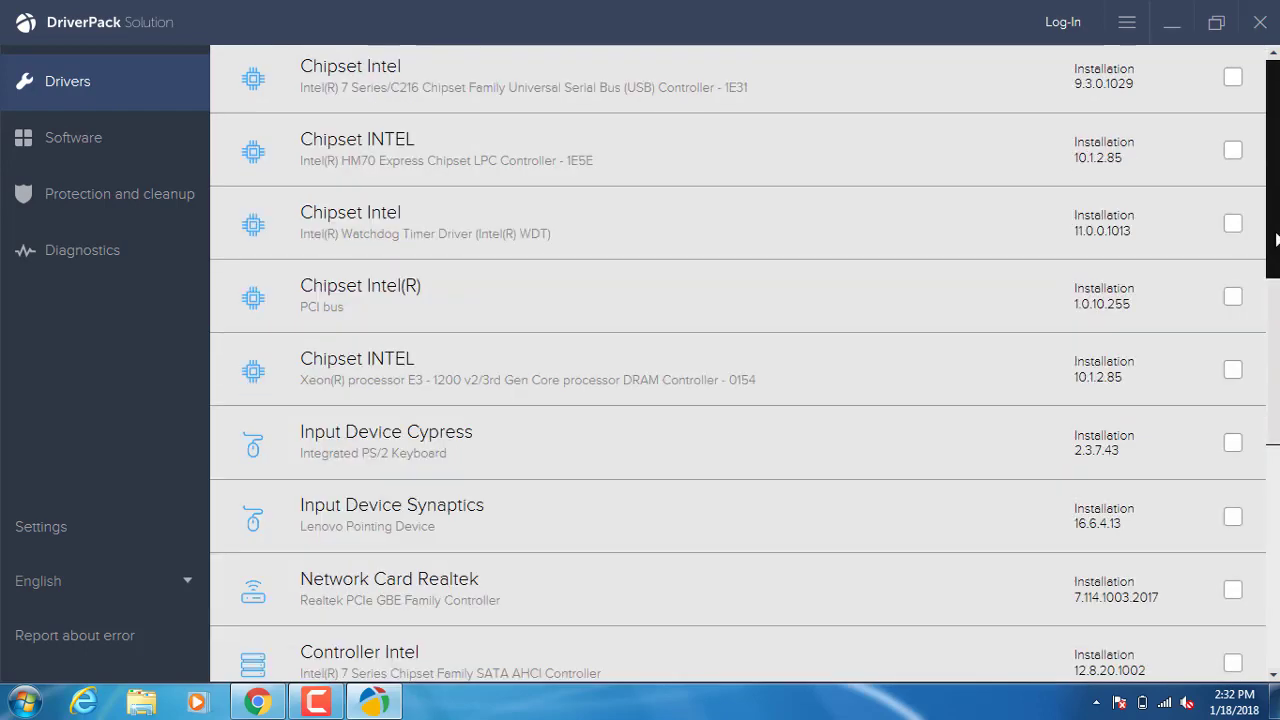
pyautogui.moveTo(1277, 239); pyautogui.dragTo(1277, 497)
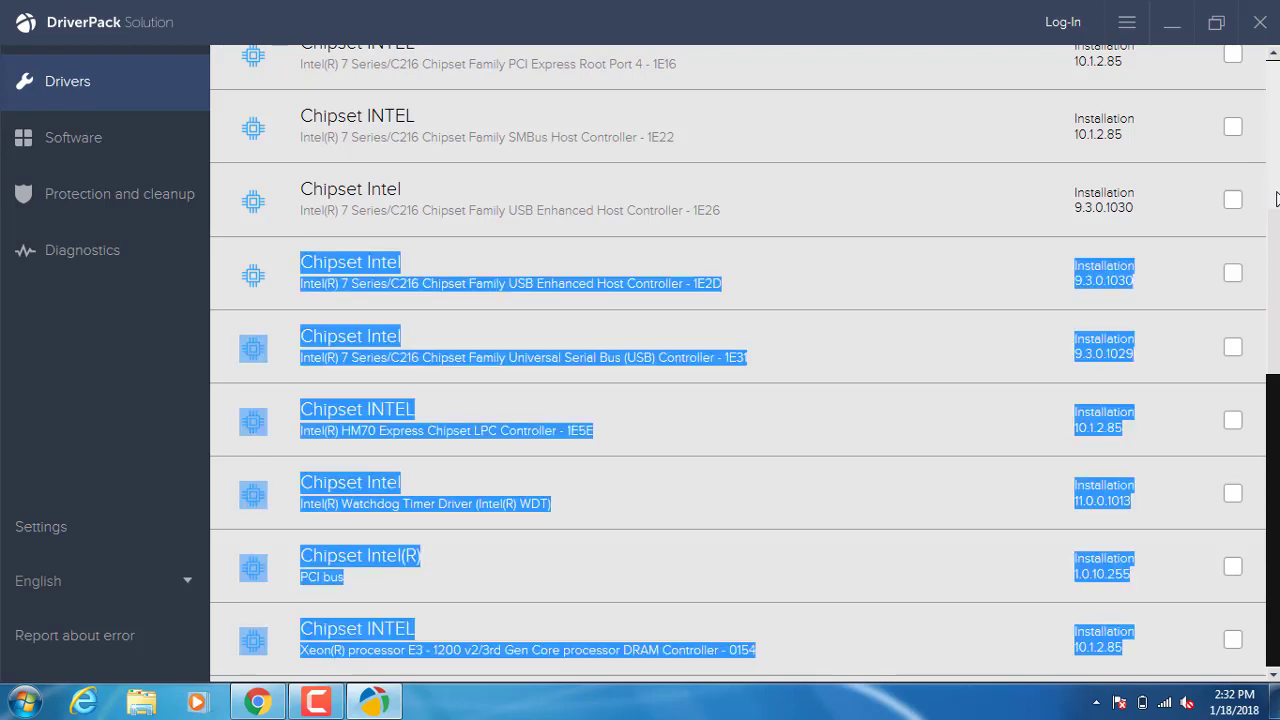
pyautogui.scroll(5, 1278, 130)
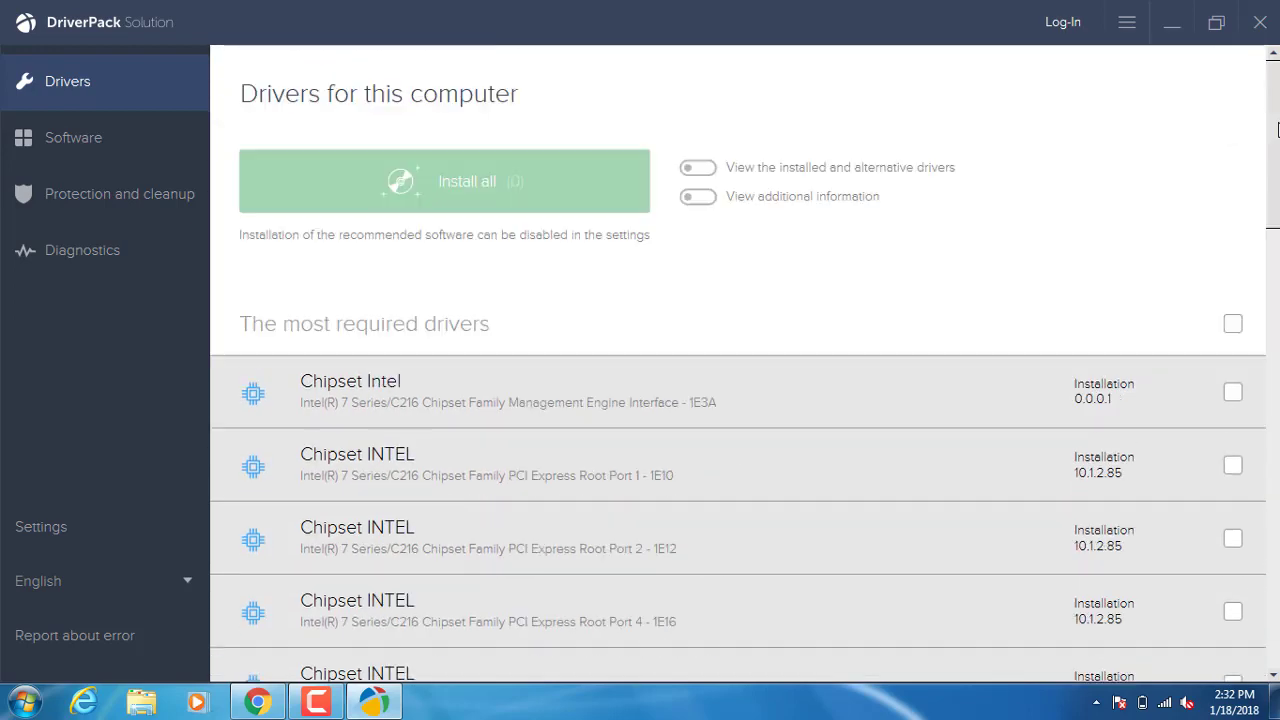
# - Tick the Input Device Cypress and Input Device Synaptics drivers
pyautogui.scroll(-7, 1278, 167)
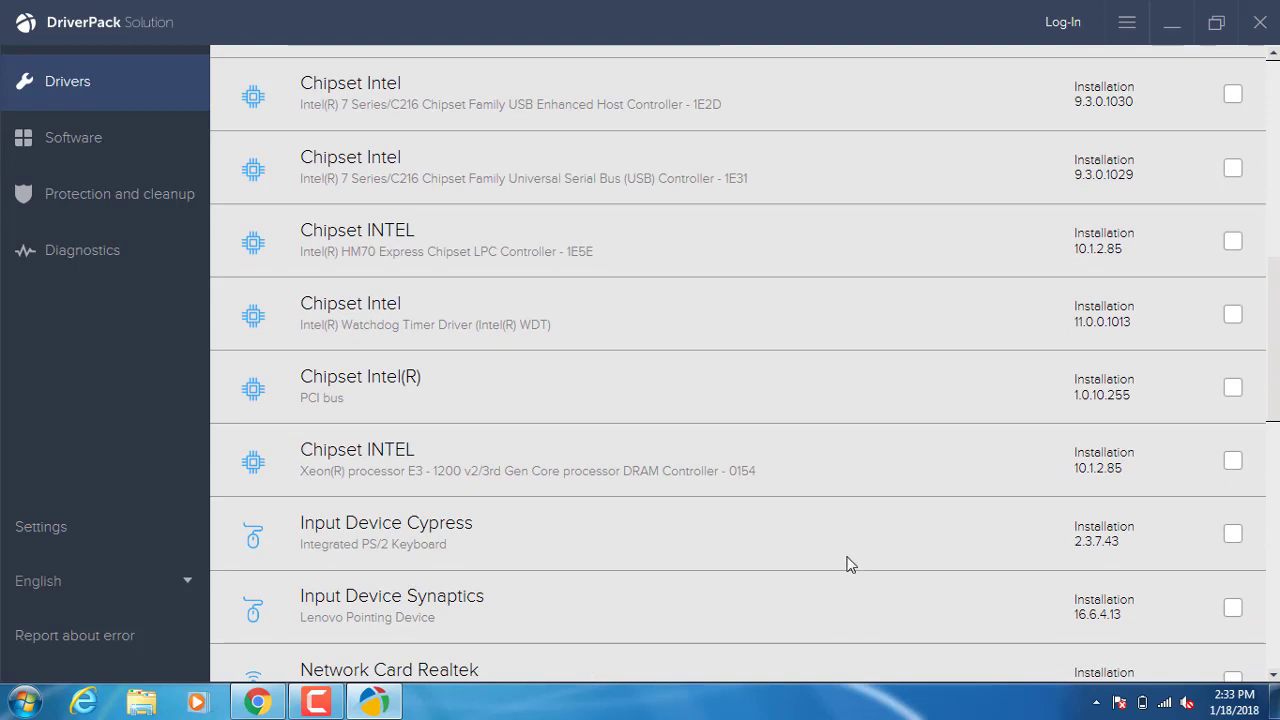
pyautogui.click(1233, 536)
pyautogui.click(1233, 610)
# - Run Install all (2) for the two drivers, starting with a restore point
pyautogui.scroll(-10, 1276, 627)
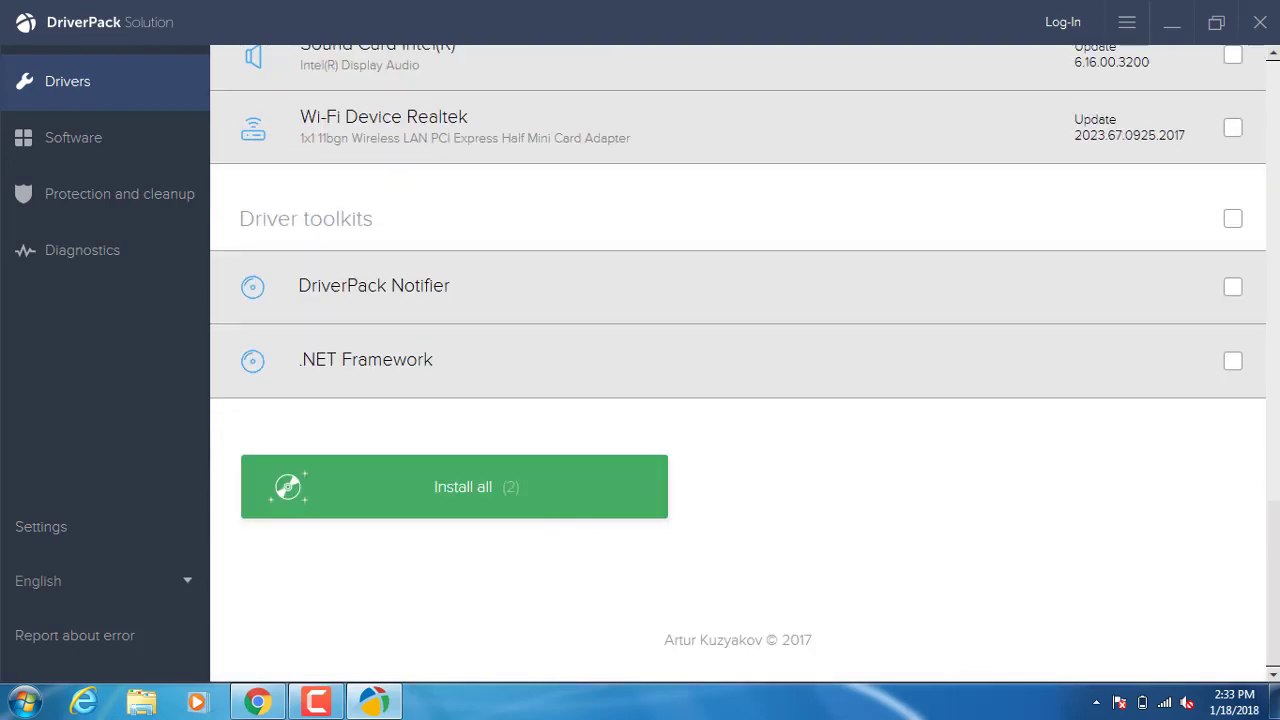
pyautogui.scroll(5, 1277, 390)
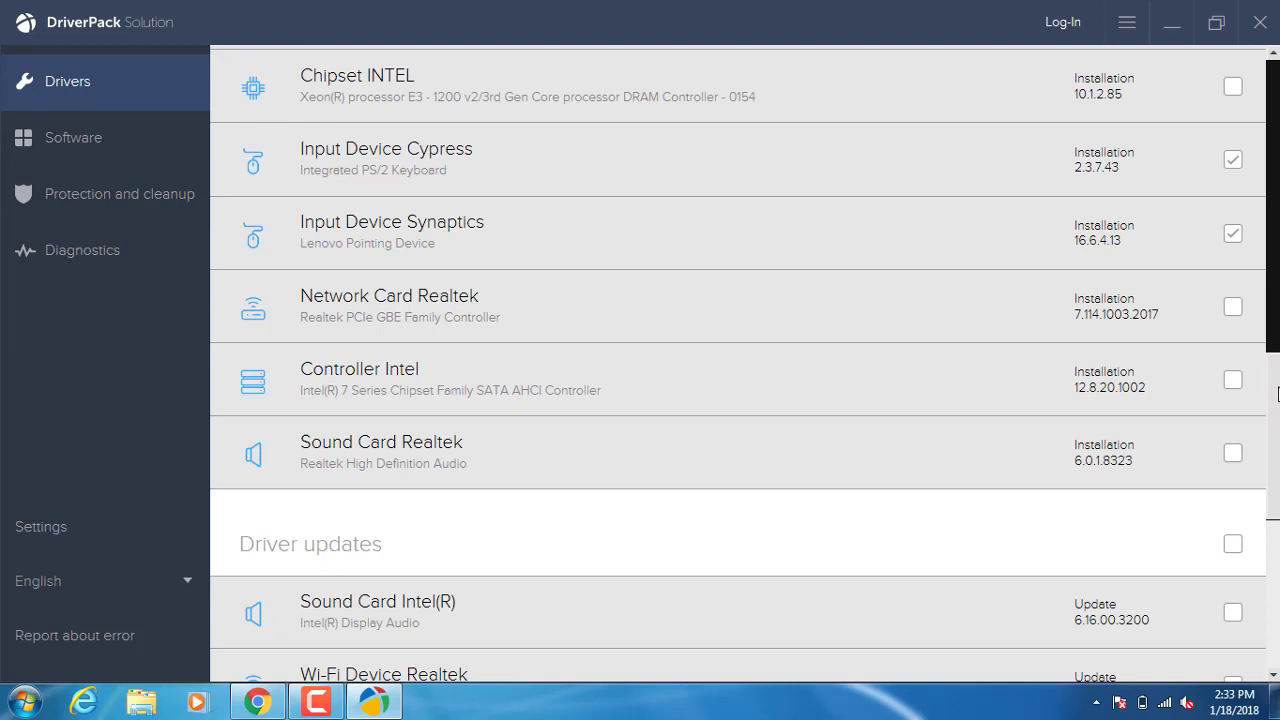
pyautogui.scroll(-2, 1277, 393)
pyautogui.moveTo(405, 510)
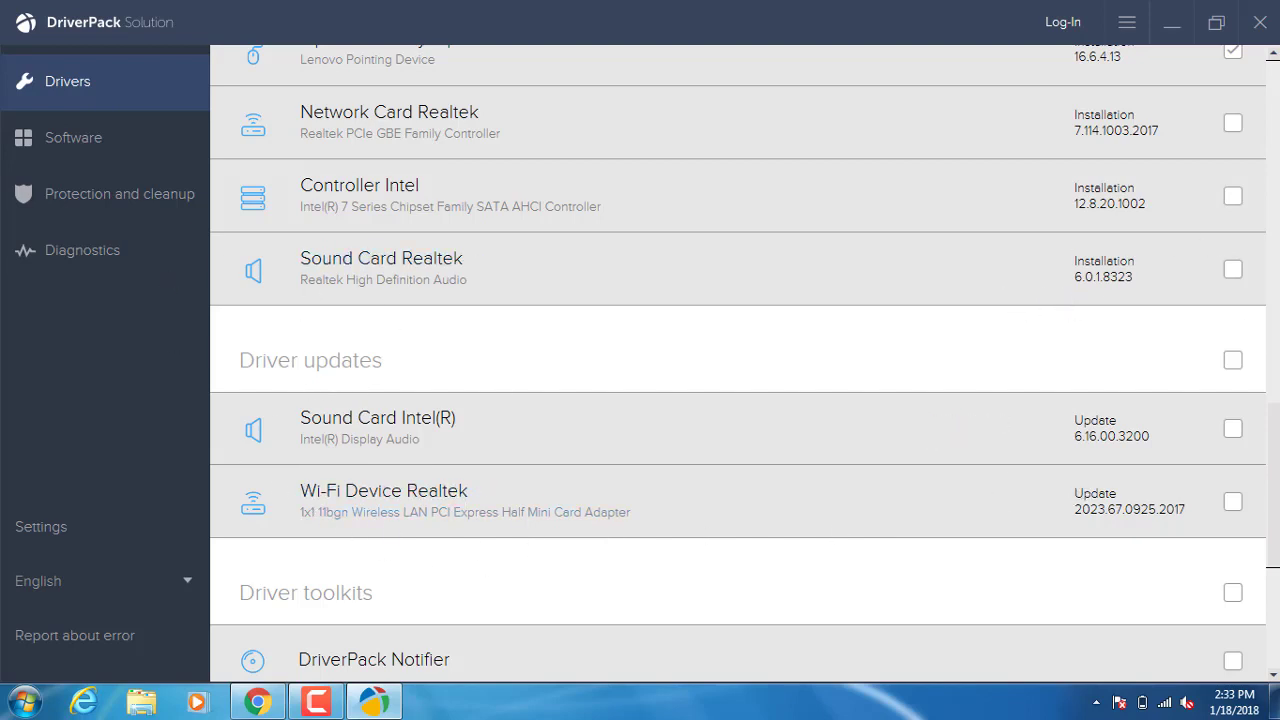
pyautogui.scroll(-4, 1275, 600)
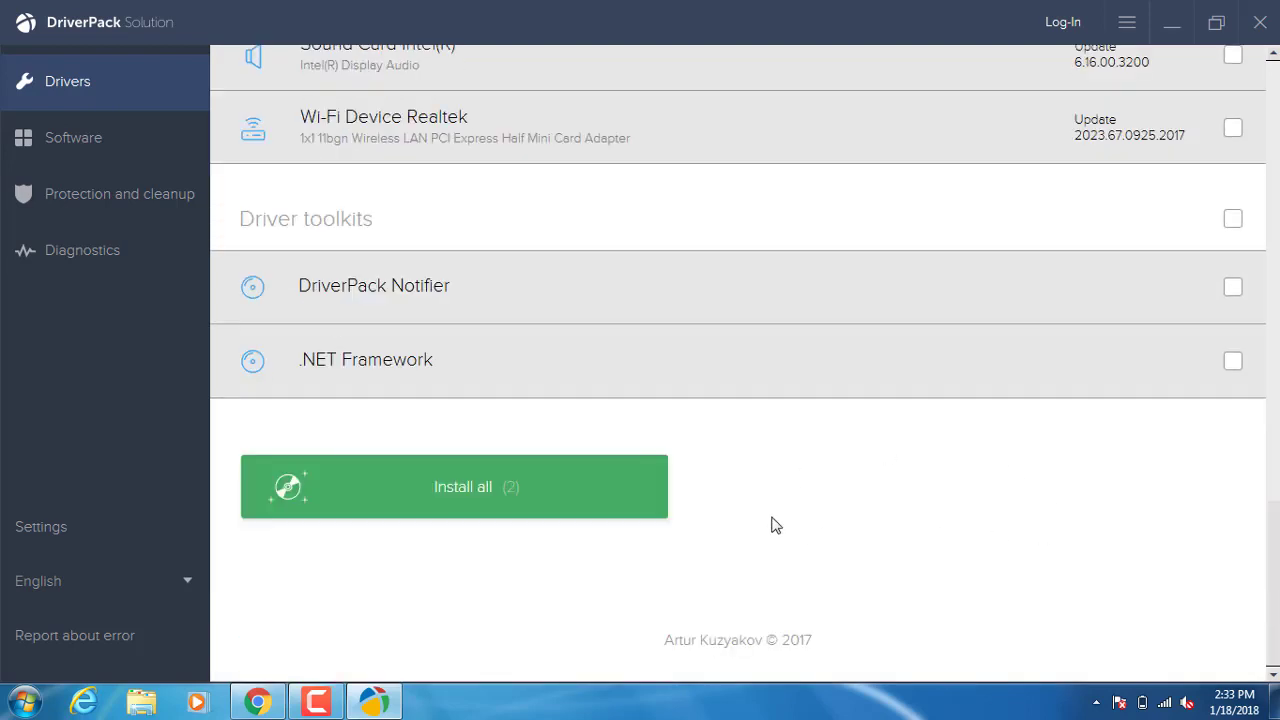
pyautogui.click(468, 496)
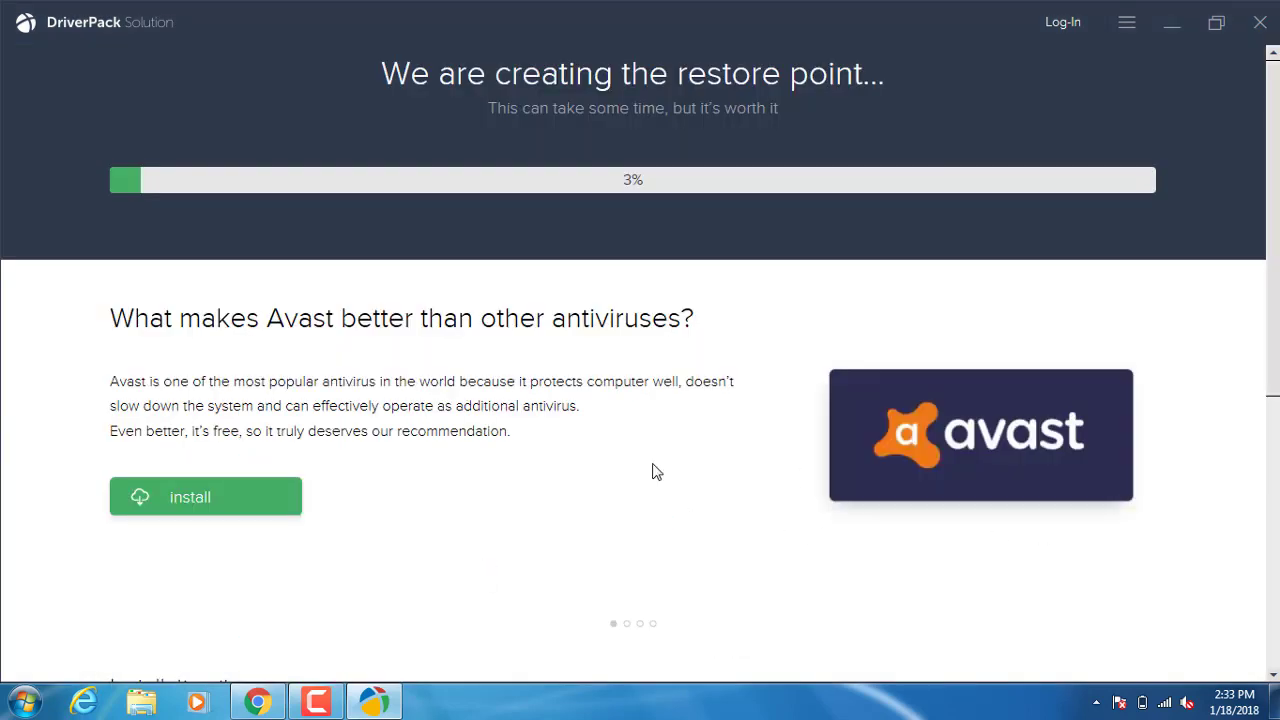